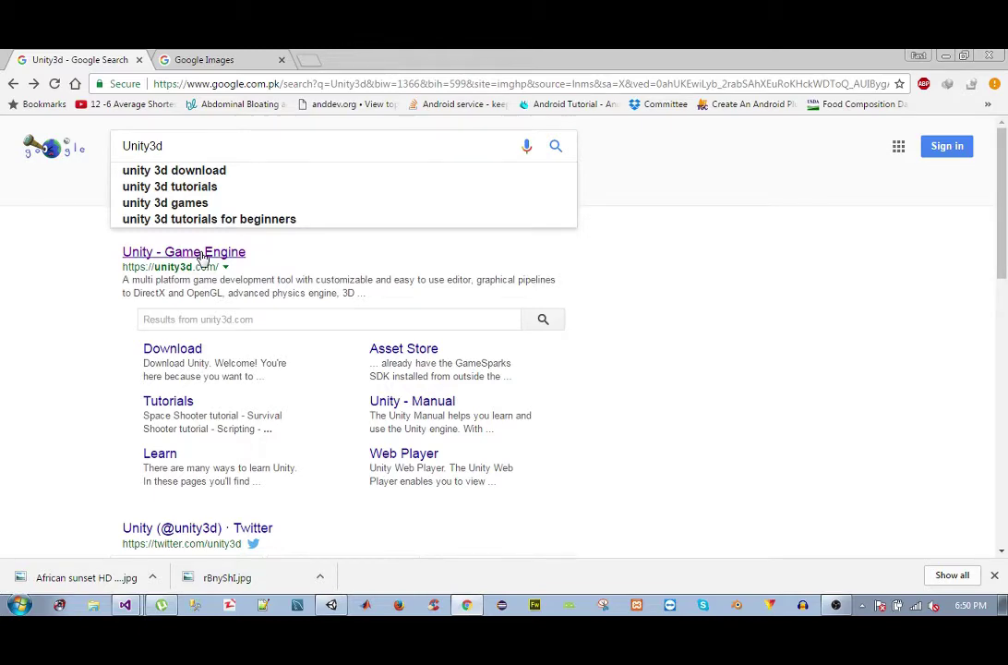
Open the 'Unity - Game Engine' result from the Google results for Unity3d.
left_click(201, 257)
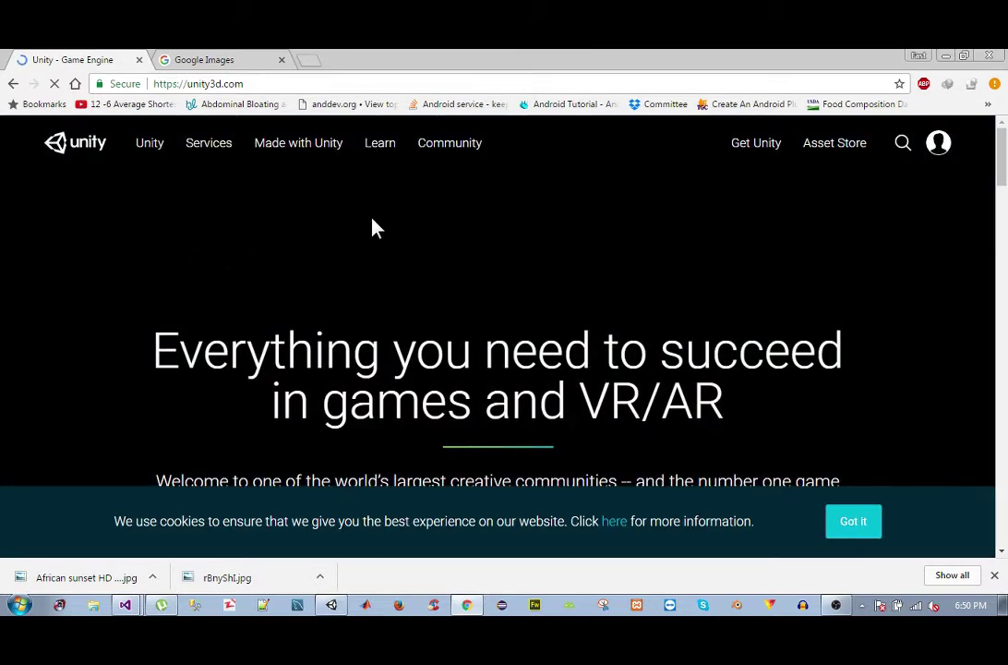
Close the Google Images tab, dismiss the cookie notice, and open the Asset Store in a new tab.
left_click(282, 60)
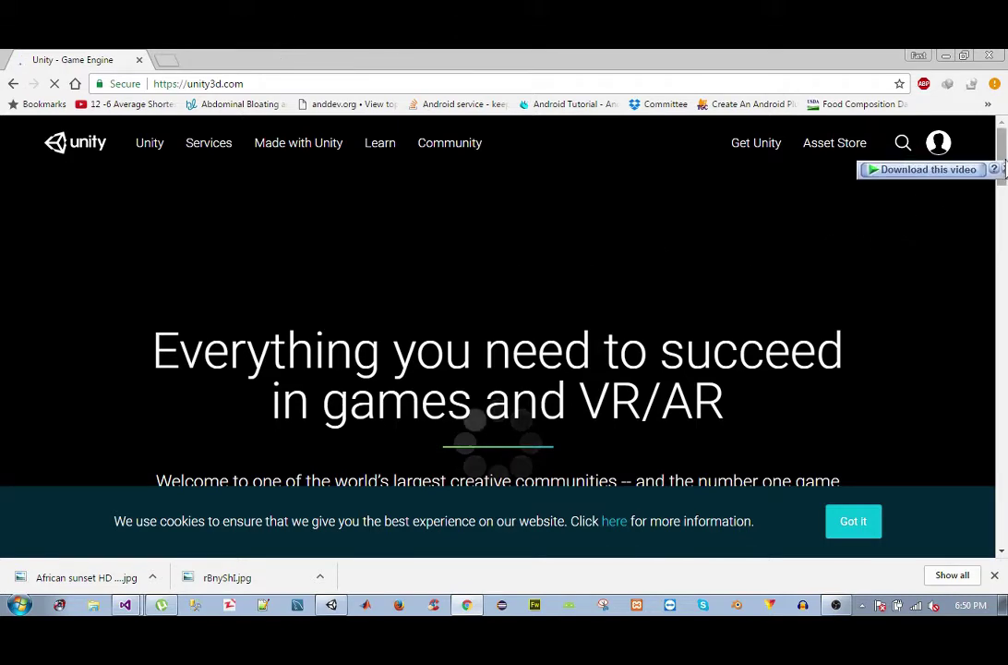
left_click(854, 524)
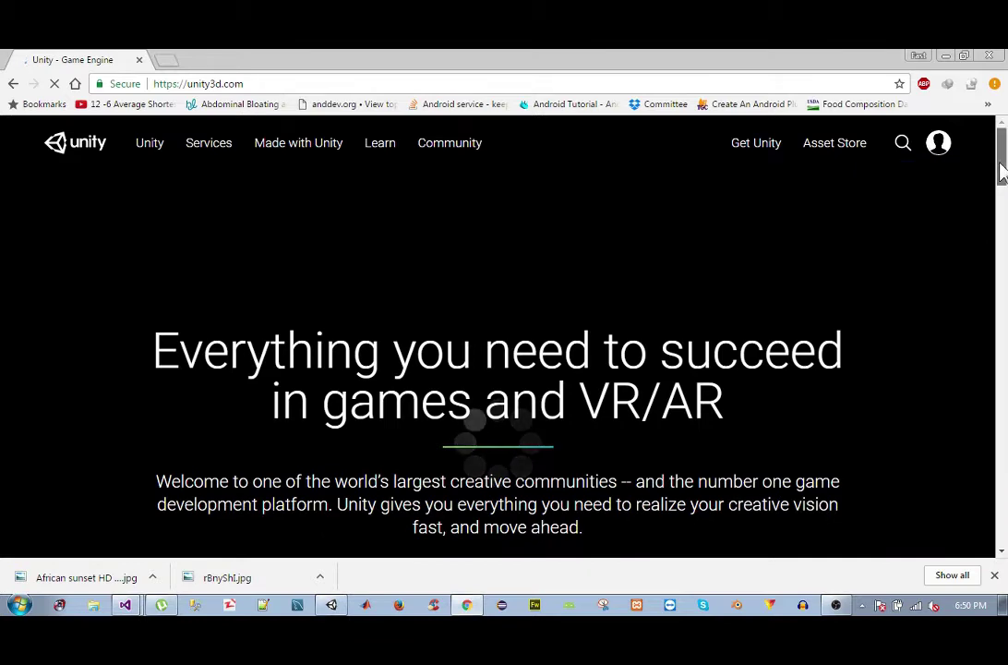
left_click_drag(1001, 169, 1000, 198)
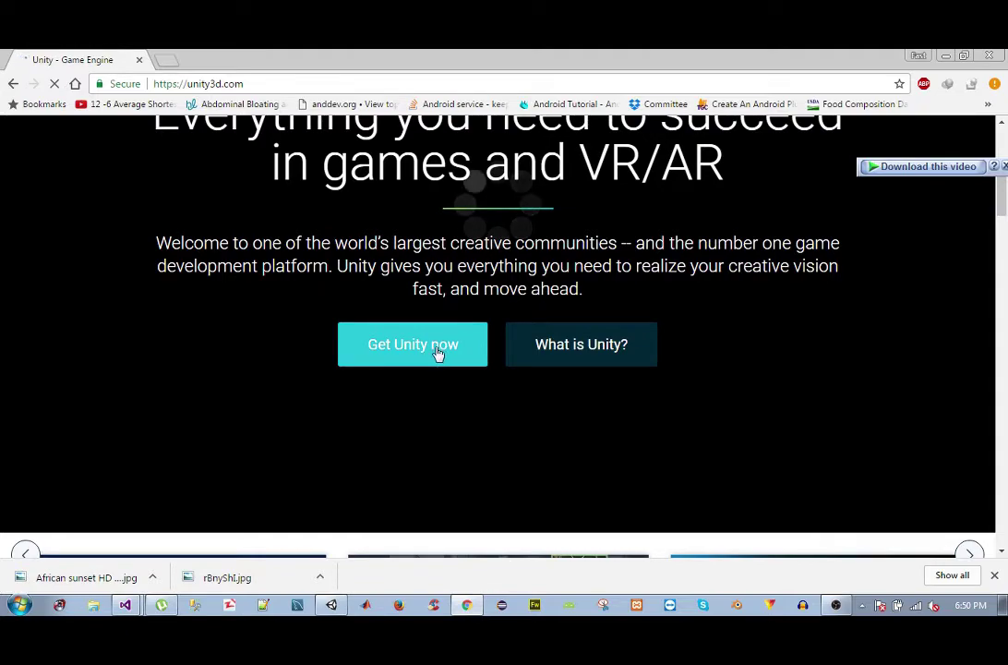
left_click_drag(1002, 199, 998, 315)
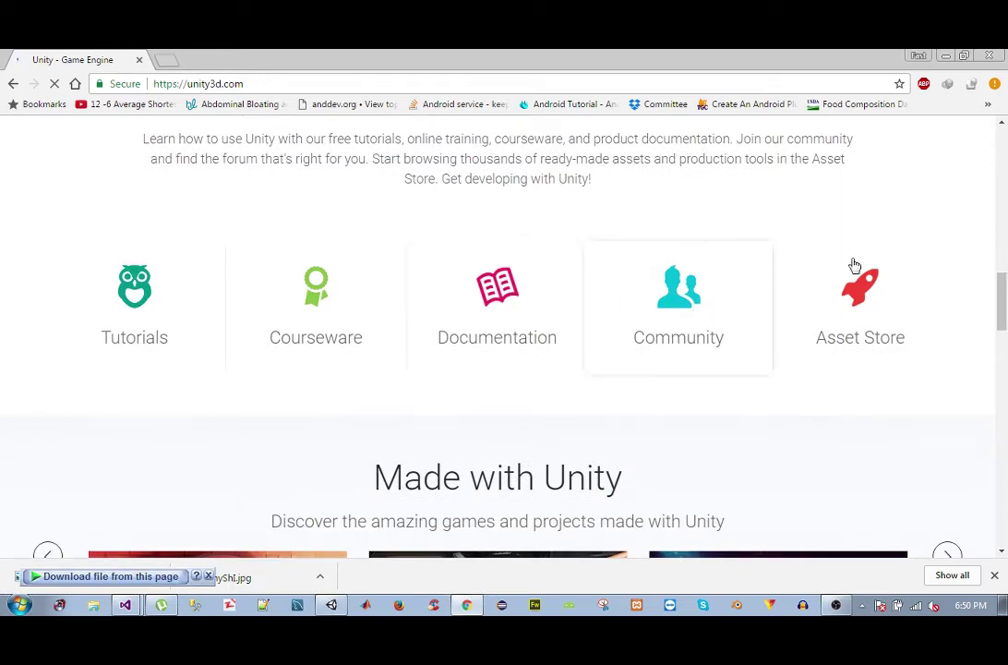
right_click(837, 317)
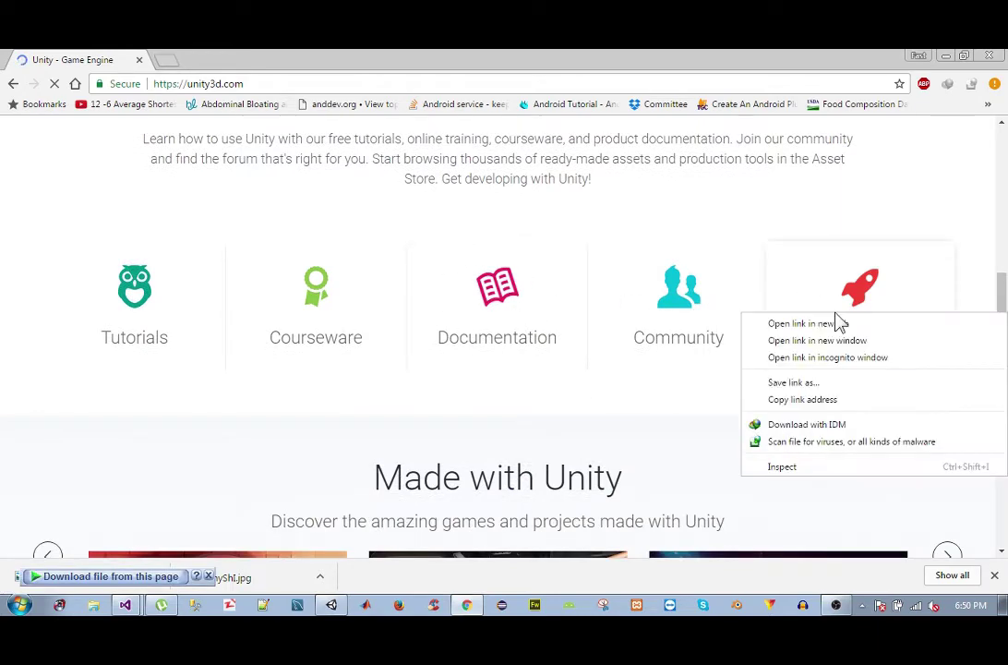
left_click(832, 325)
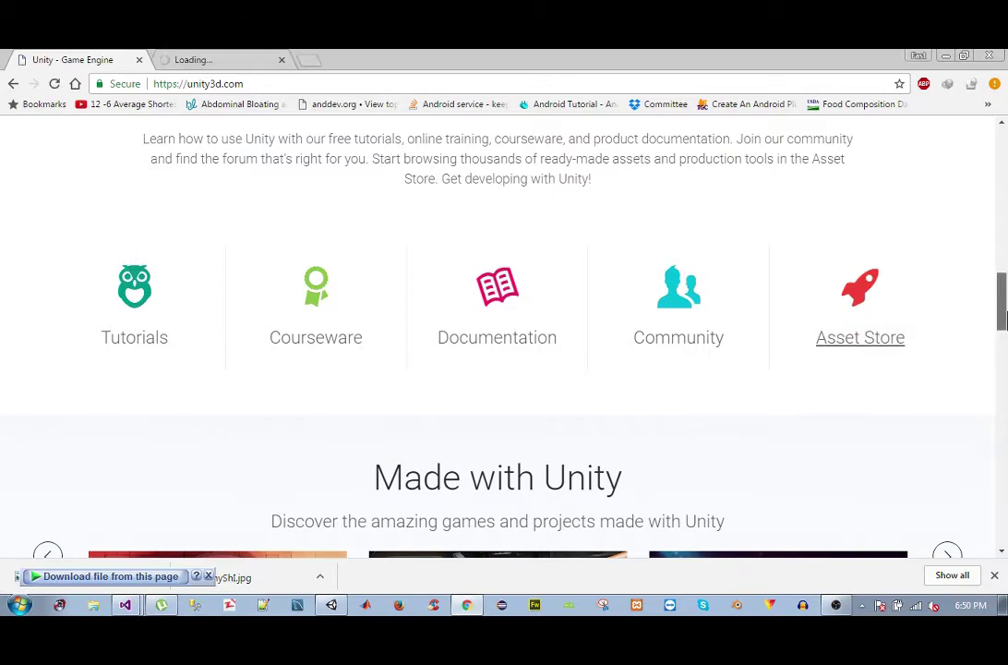
Send the first tab to the Get Unity plans page, then switch to the Asset Store tab.
left_click_drag(1002, 317, 1003, 367)
scroll(460, 367, "up", 5)
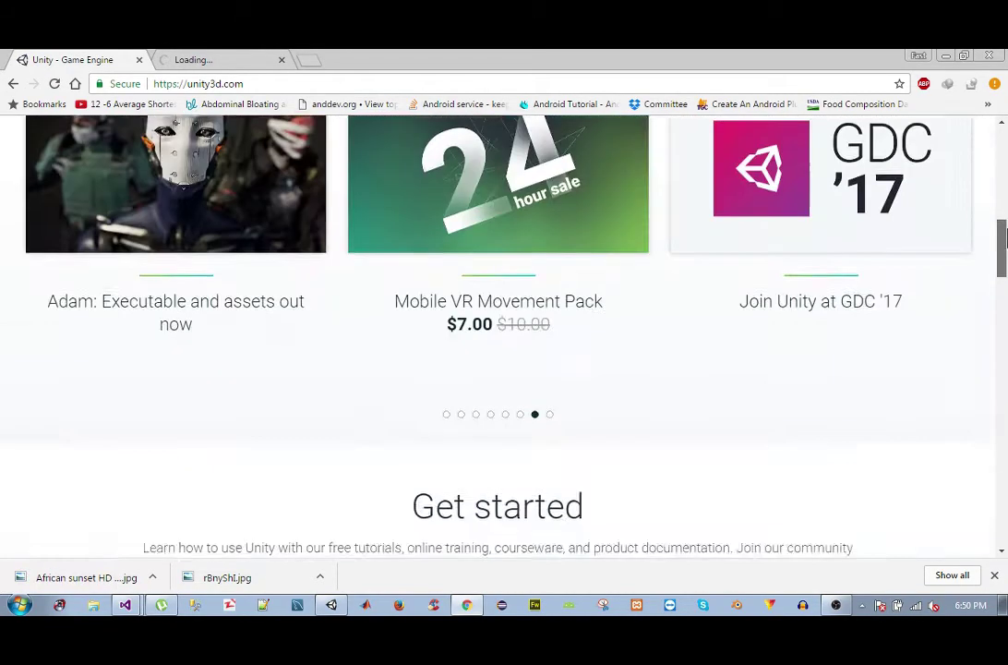
scroll(460, 367, "up", 2)
scroll(460, 367, "up", 5)
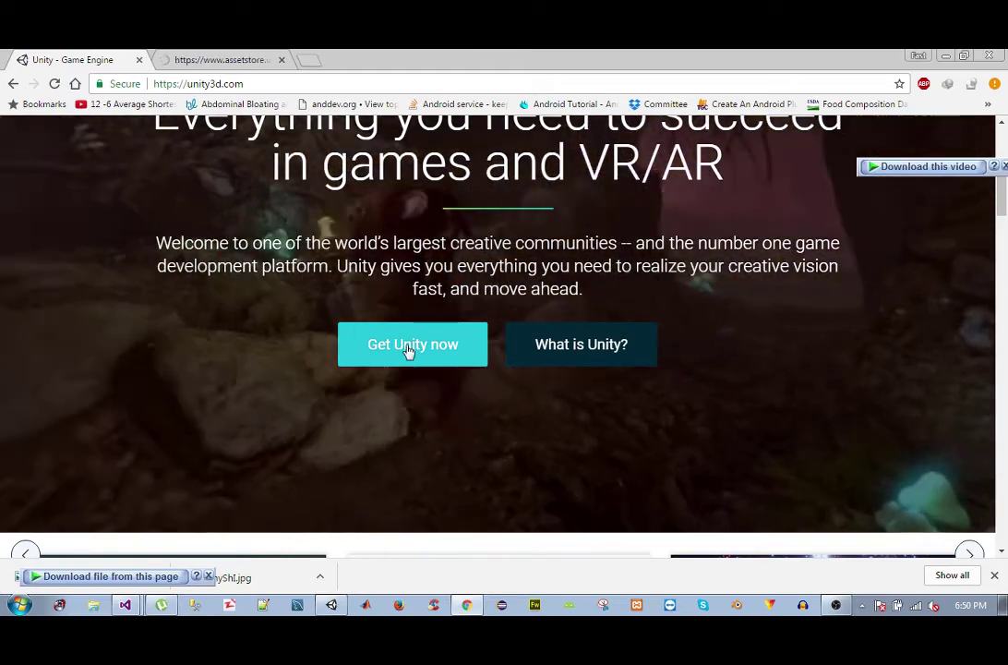
left_click(411, 355)
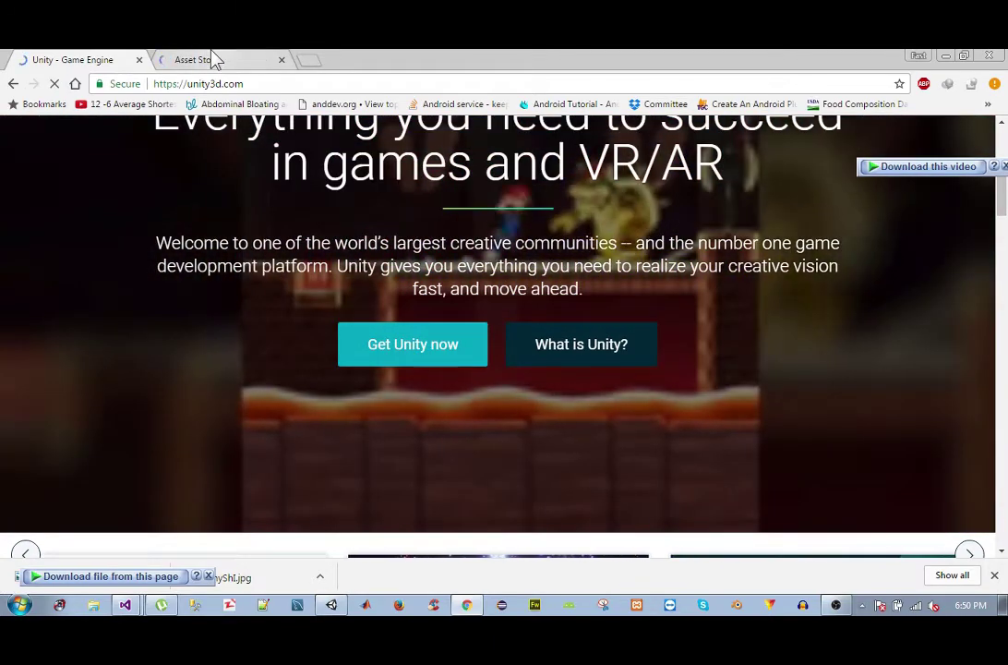
left_click(212, 60)
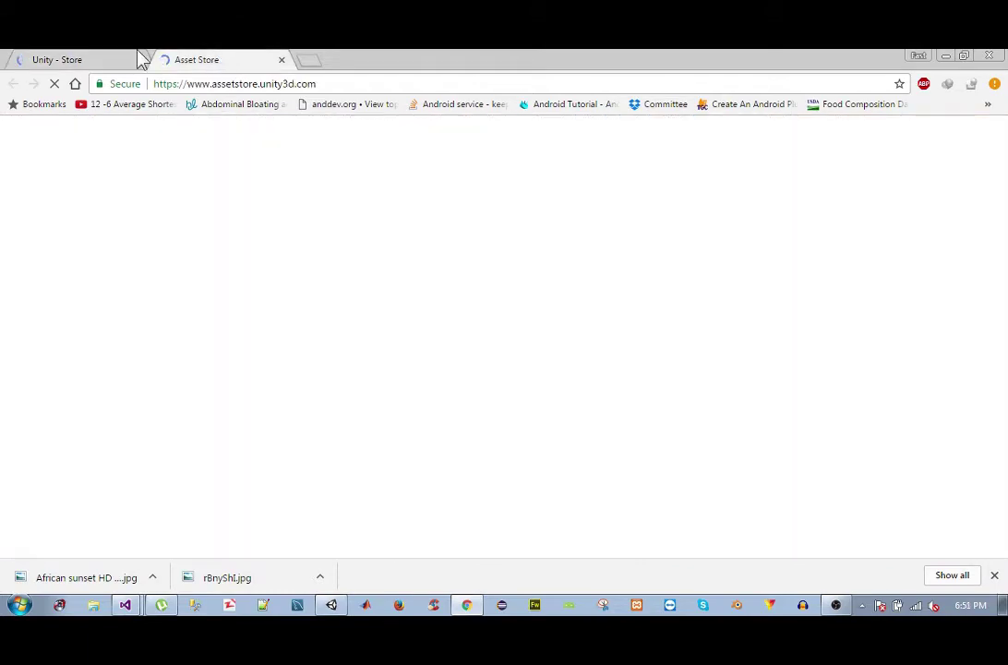
Review the Unity Store plans, close that tab, and minimise Chrome to the desktop.
left_click(76, 60)
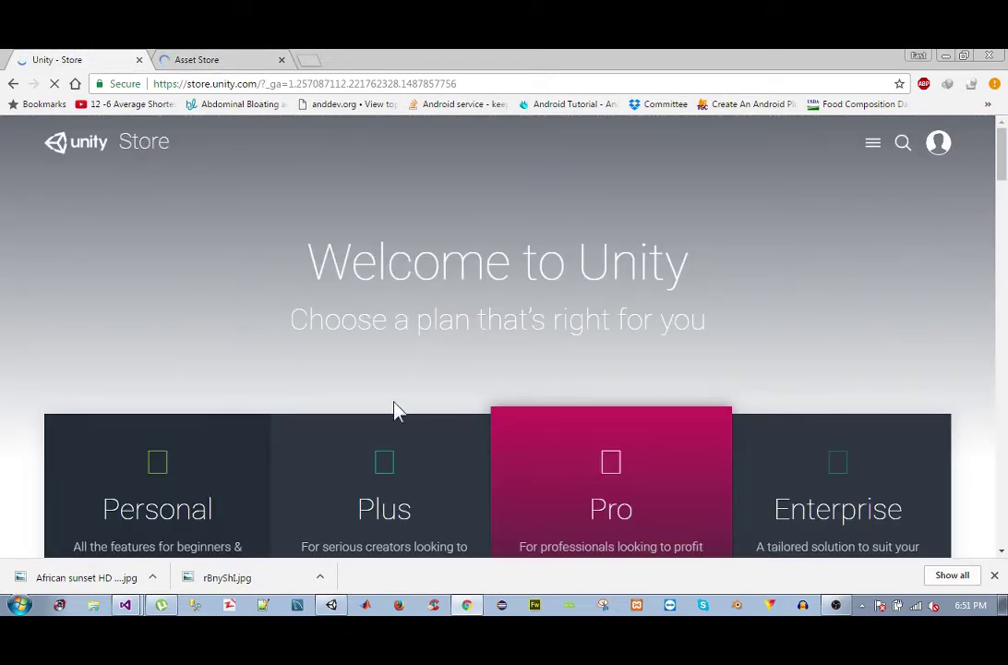
scroll(1005, 189, "down", 1)
scroll(1006, 189, "down", 2)
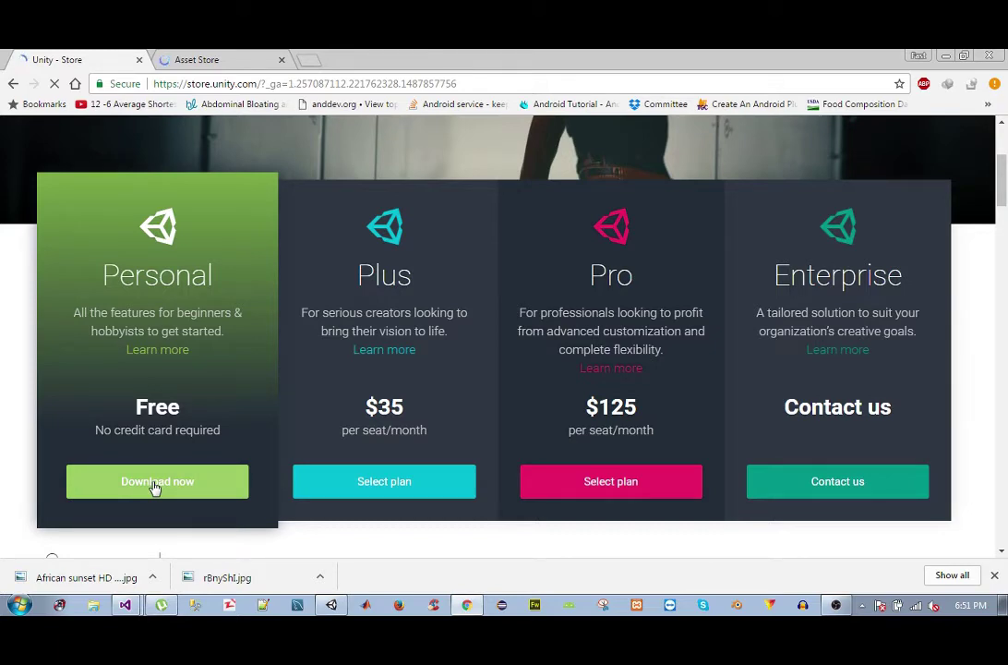
left_click(139, 60)
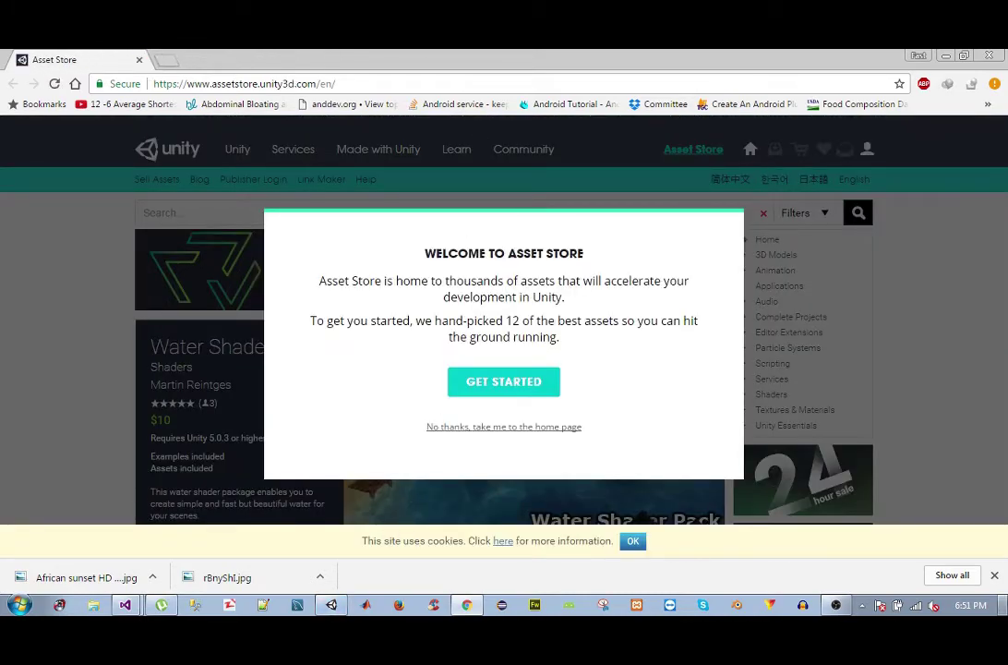
left_click(466, 605)
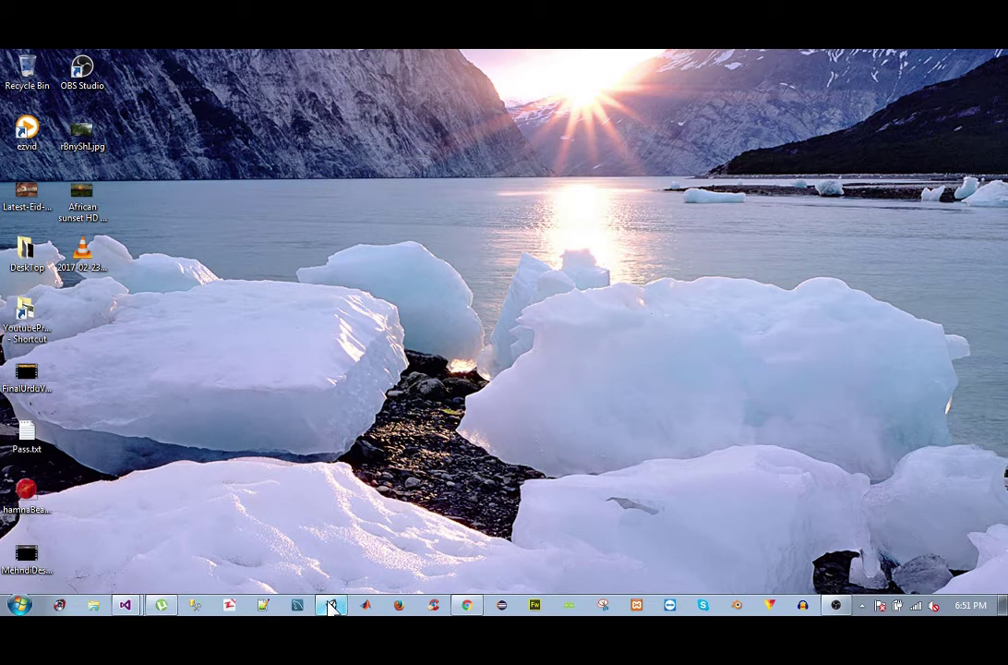
Bring up the Unity editor, quit the Racerena project, and relaunch Unity to the projects list.
left_click(321, 598)
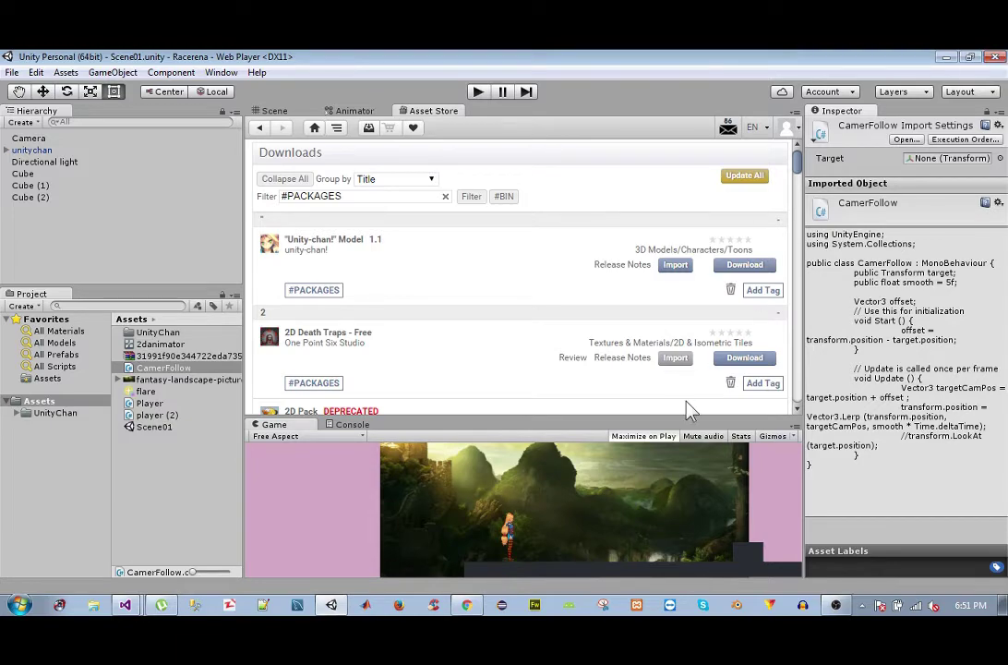
key("super+d")
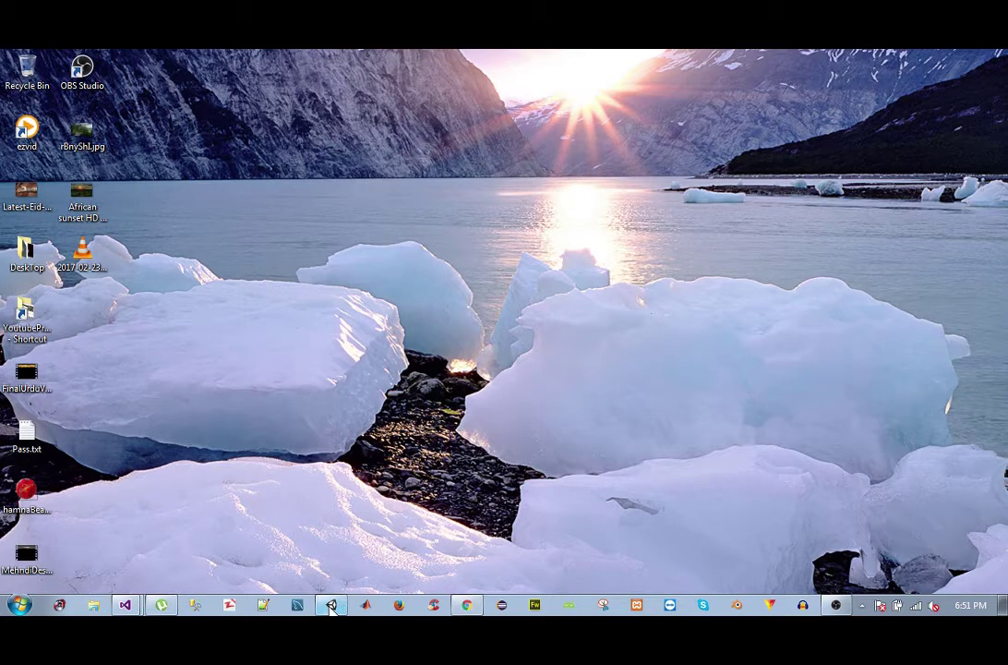
left_click(330, 607)
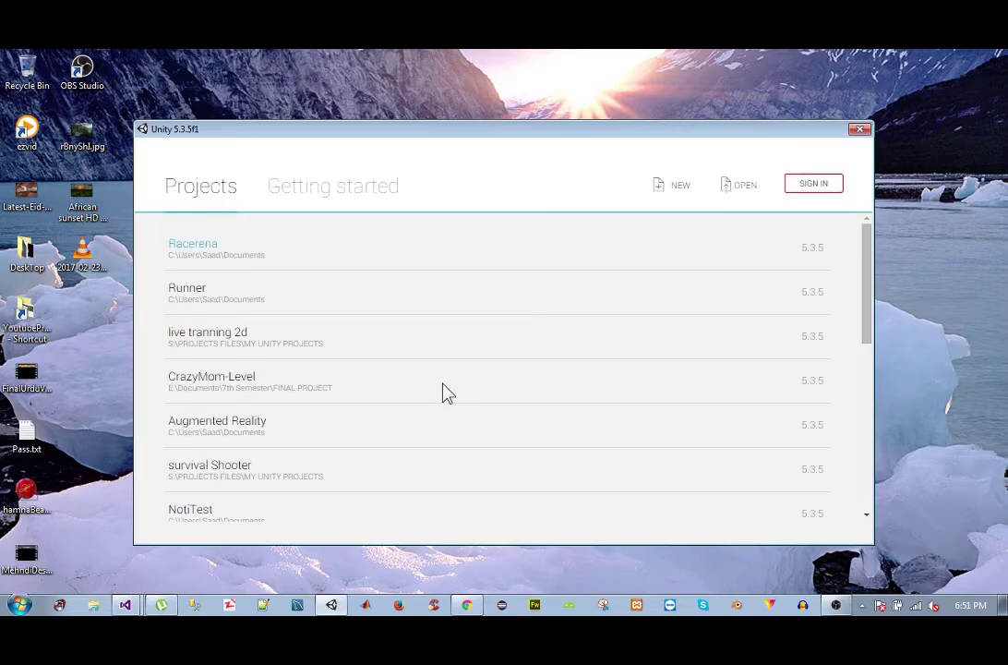
Start a new project, rename it 'MyFirst Game', choose 2D, and create it.
left_click(668, 189)
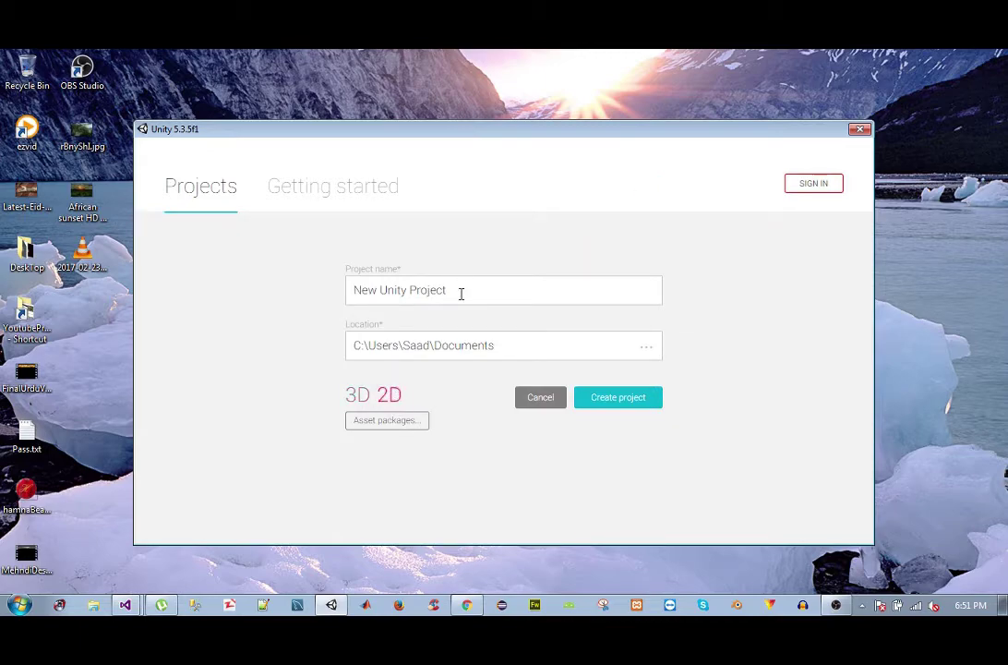
left_click_drag(461, 292, 350, 293)
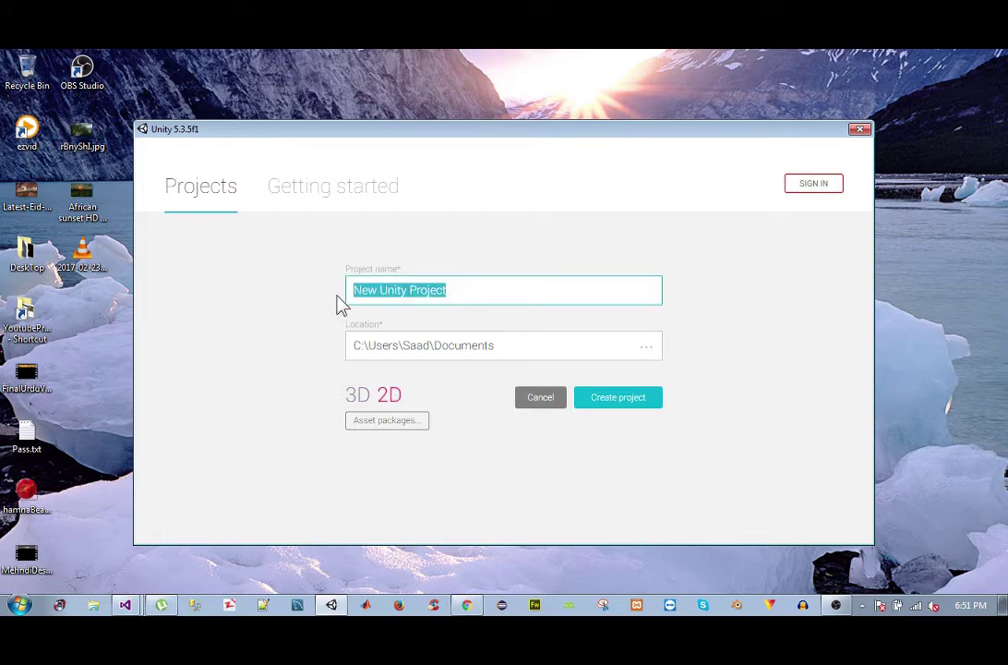
type("MyFirst Game")
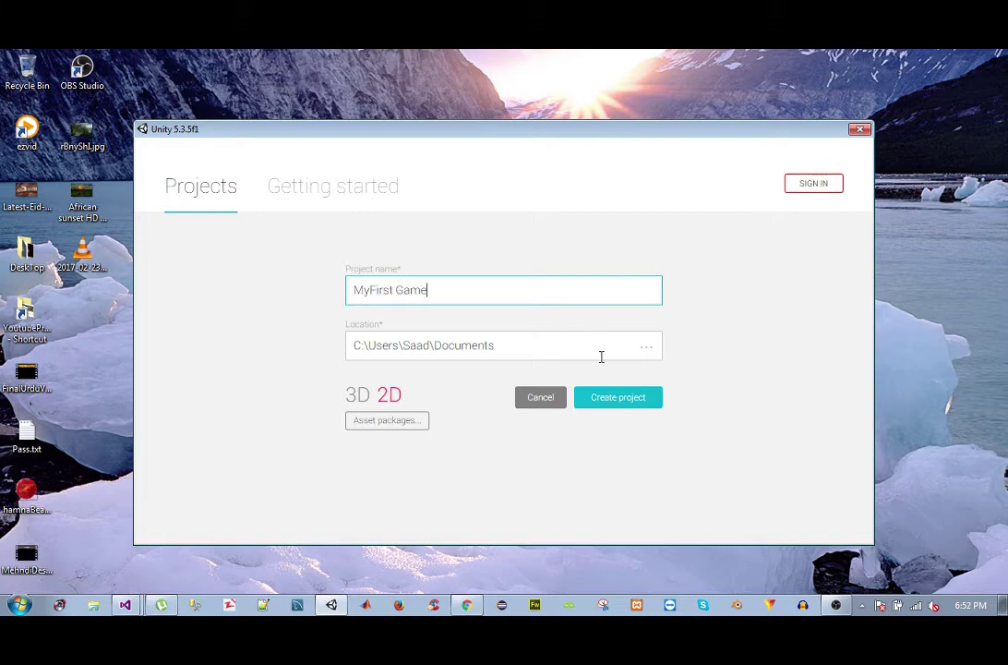
left_click(611, 397)
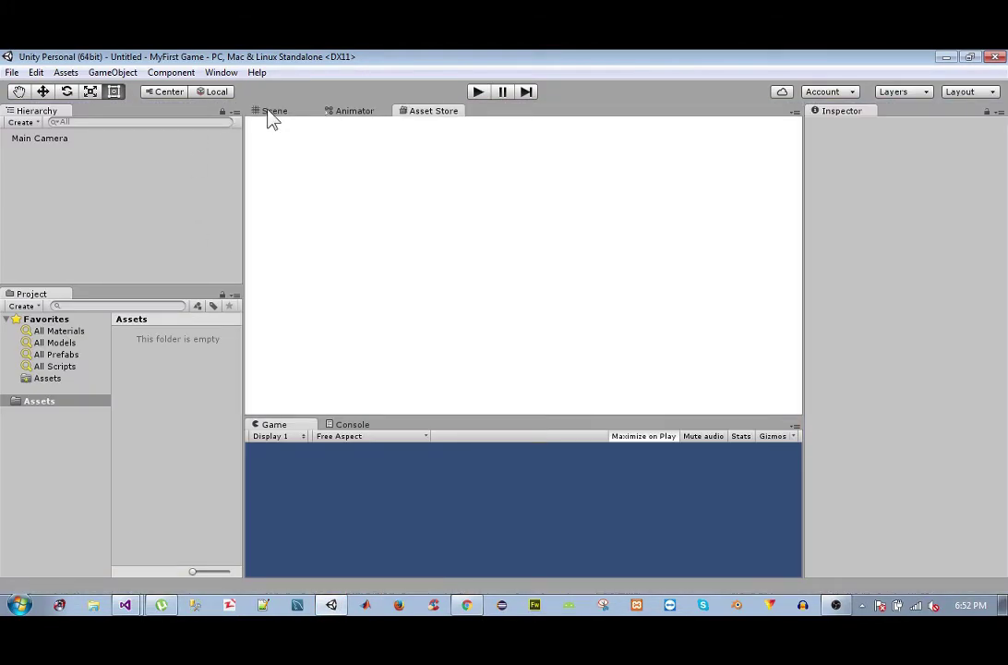
Switch to the Scene view, select the Main Camera, and pan the view around it.
left_click(269, 112)
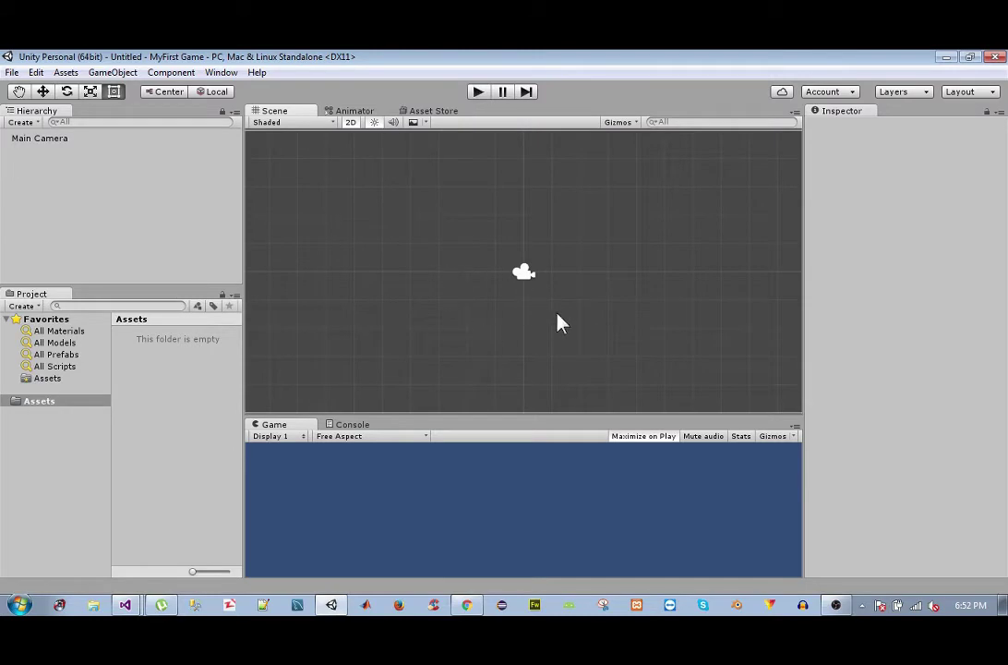
left_click_drag(558, 314, 429, 268)
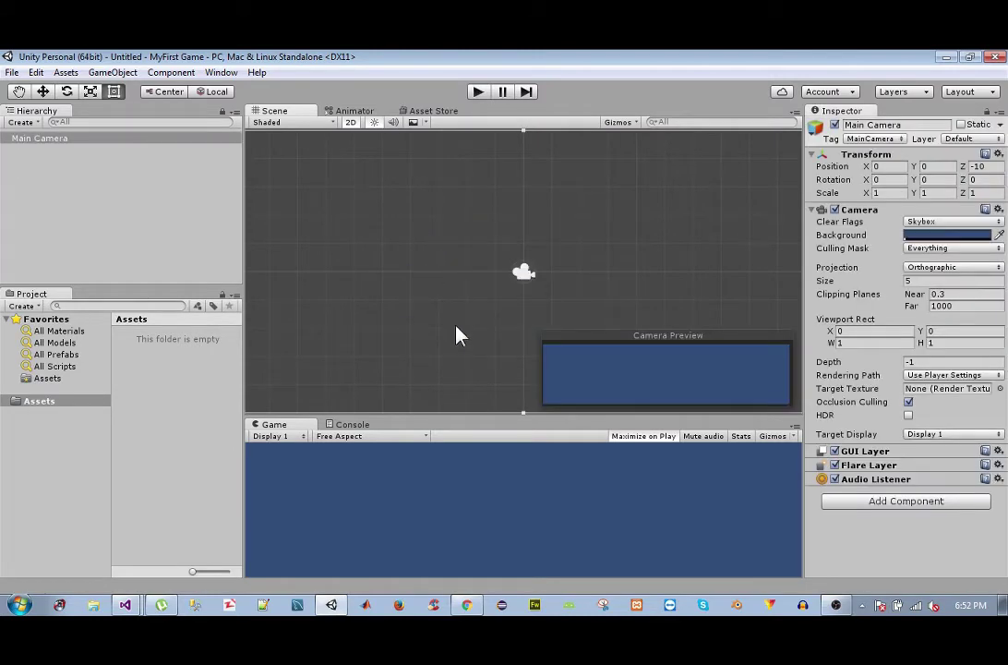
left_click(461, 349)
left_click(49, 142)
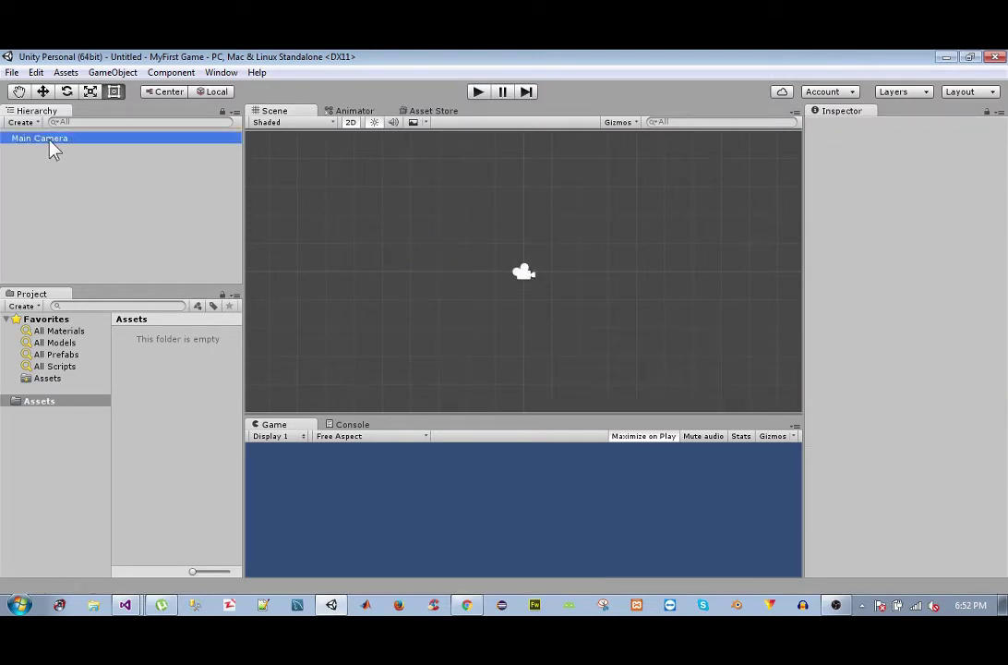
left_click(413, 296)
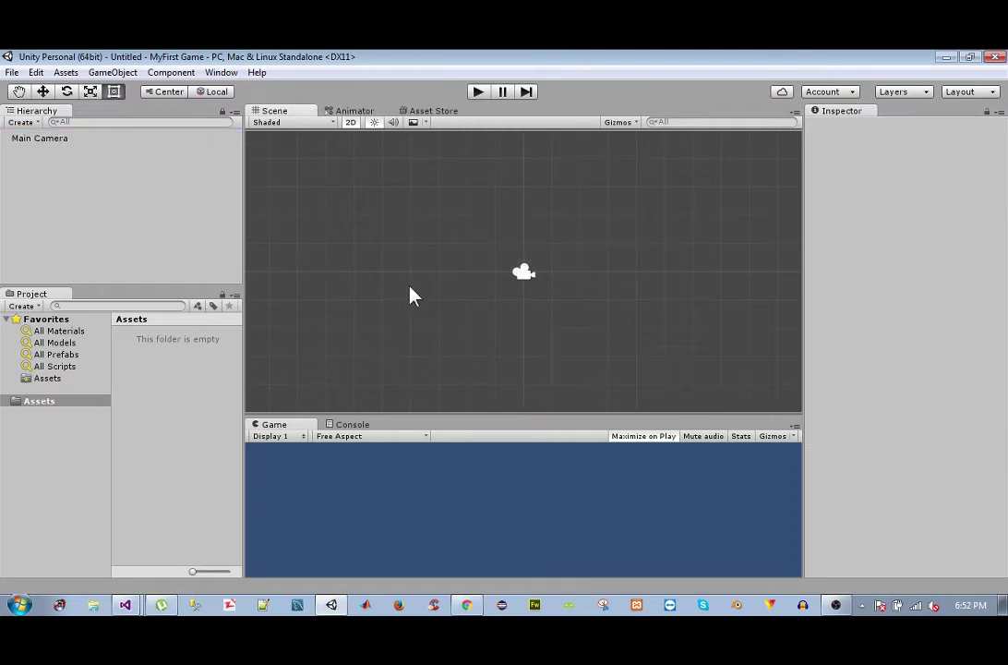
left_click(19, 93)
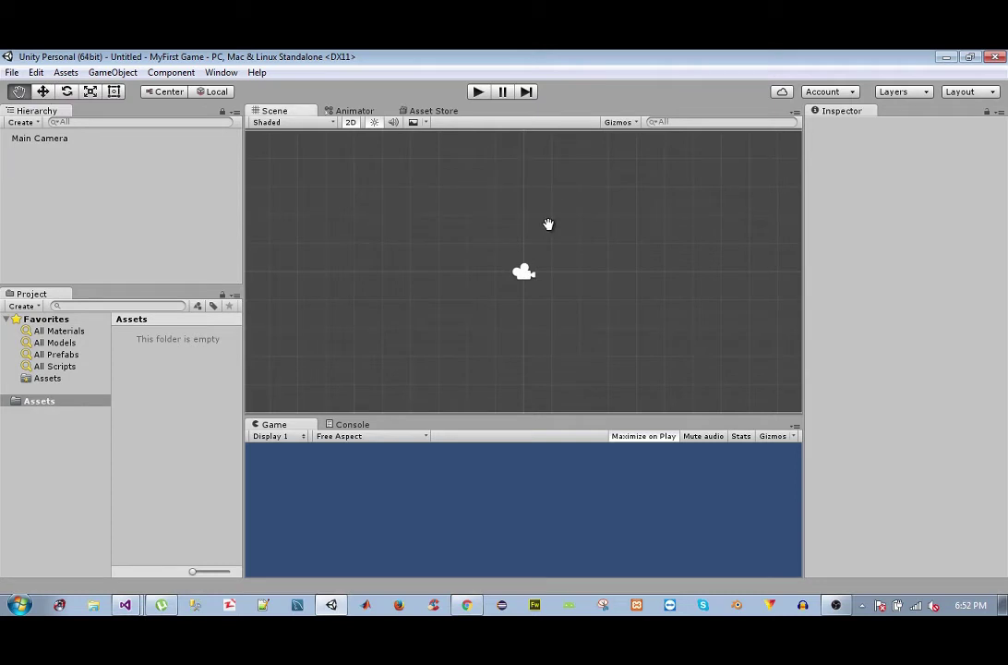
mouse_move(546, 223)
left_mouse_down()
mouse_move(541, 200)
mouse_move(542, 271)
mouse_move(560, 263)
left_mouse_up()
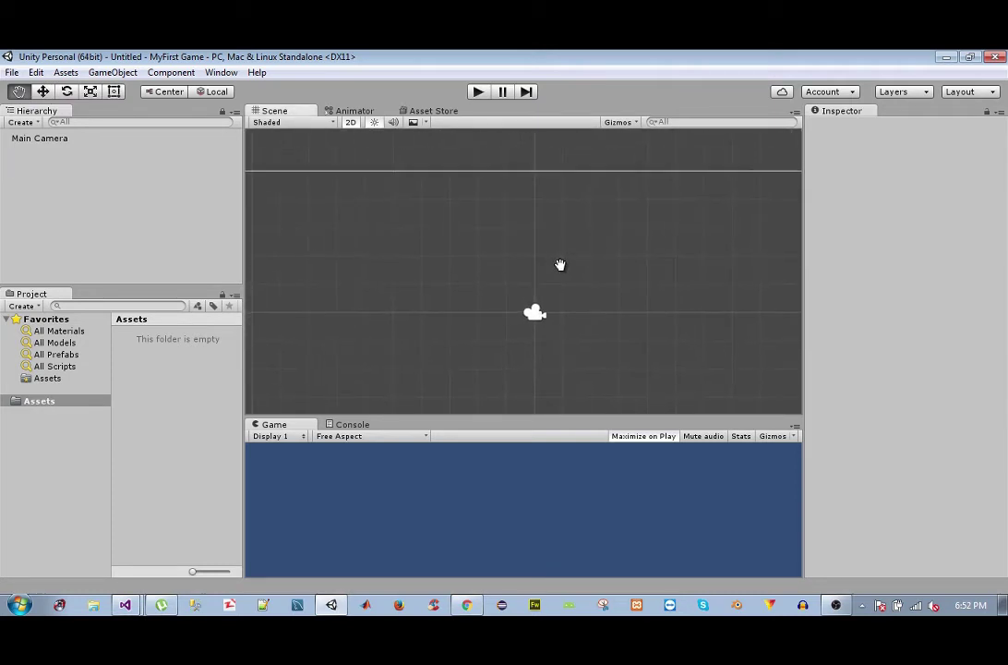
Move the Main Camera to X 0.11, Y 0.03 and dock the Game view beside the Asset Store.
left_click(42, 91)
left_click(535, 314)
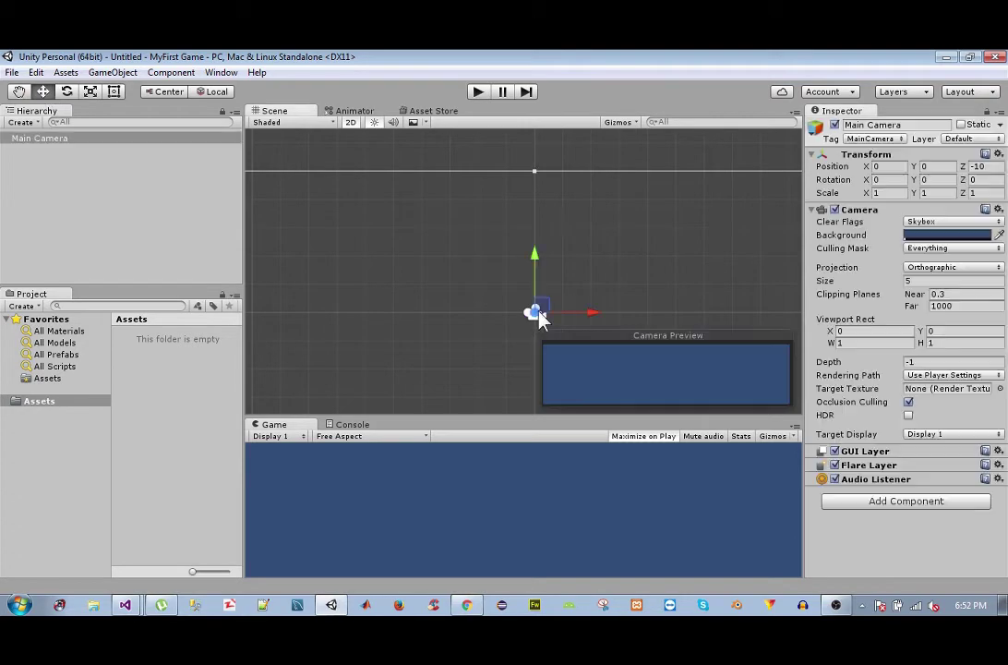
mouse_move(595, 316)
left_mouse_down()
mouse_move(580, 316)
mouse_move(601, 316)
left_mouse_up()
mouse_move(540, 261)
left_mouse_down()
mouse_move(549, 201)
mouse_move(545, 260)
left_mouse_up()
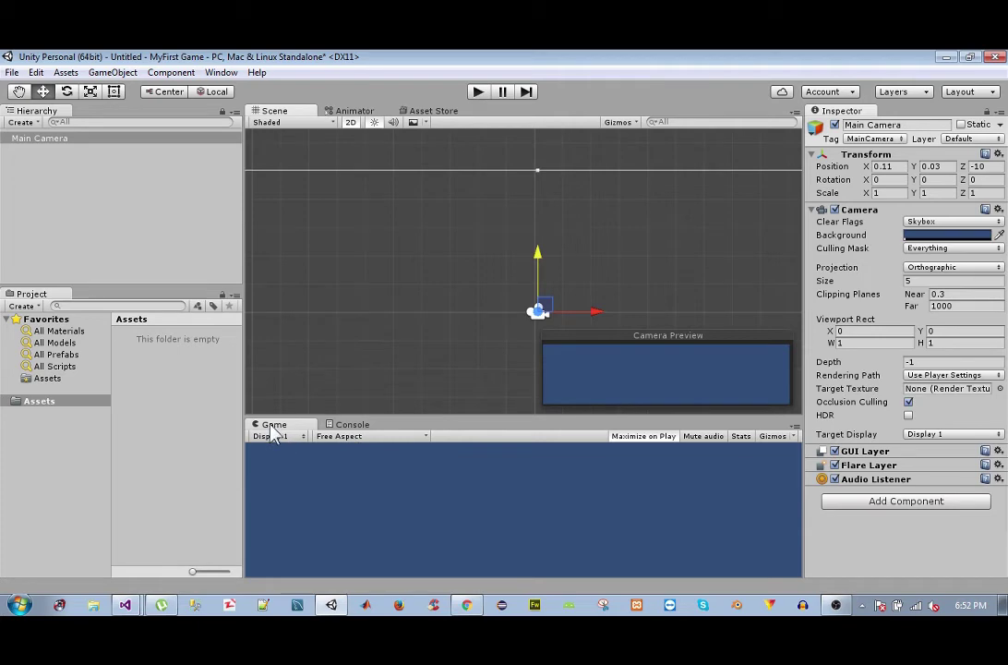
mouse_move(271, 424)
left_mouse_down()
mouse_move(411, 215)
mouse_move(323, 154)
left_mouse_up()
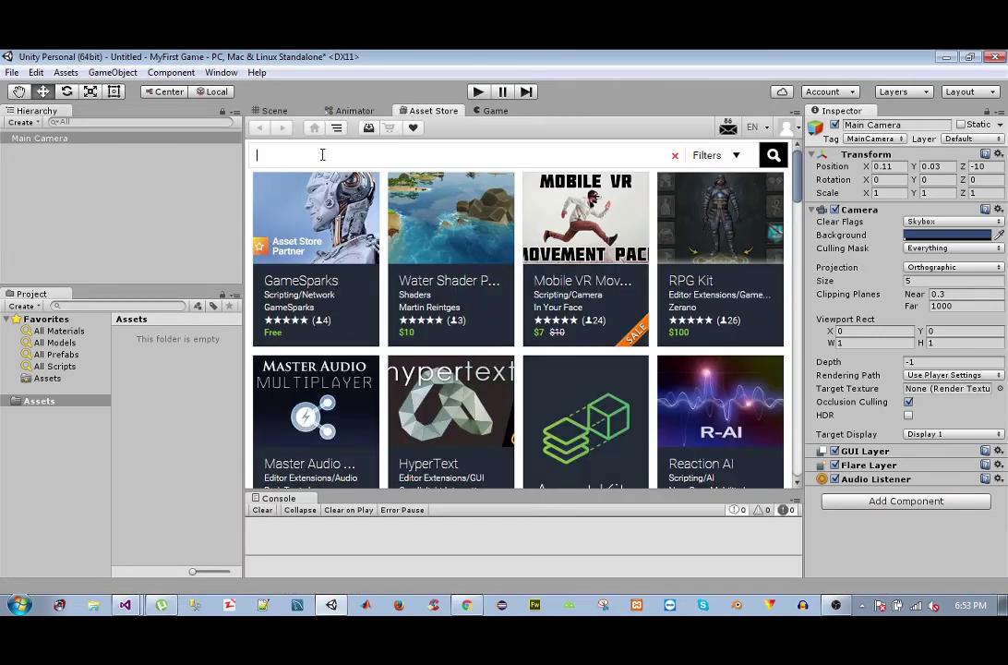
Search the Asset Store for 'Unity chan' and open the free "Unity-chan!" Model page.
type("Unity chan")
key("Return")
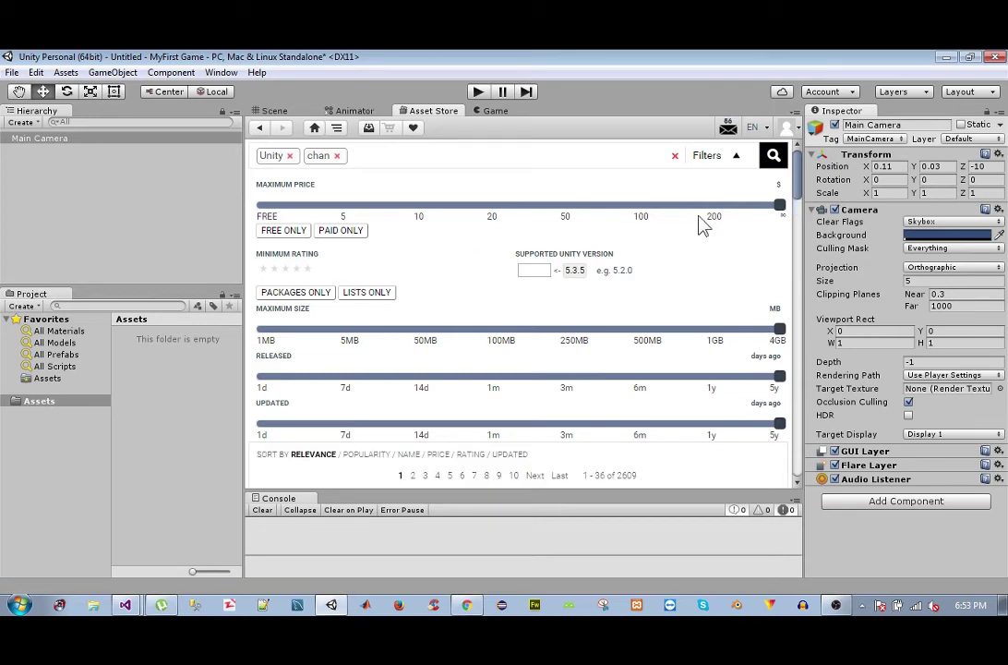
left_click_drag(797, 183, 791, 225)
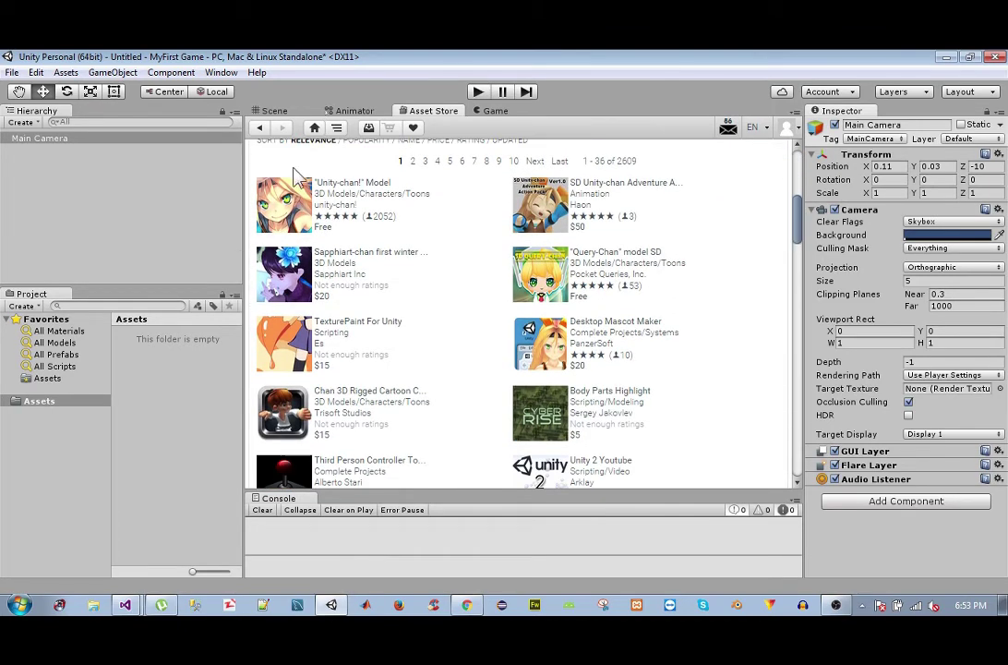
left_click(360, 189)
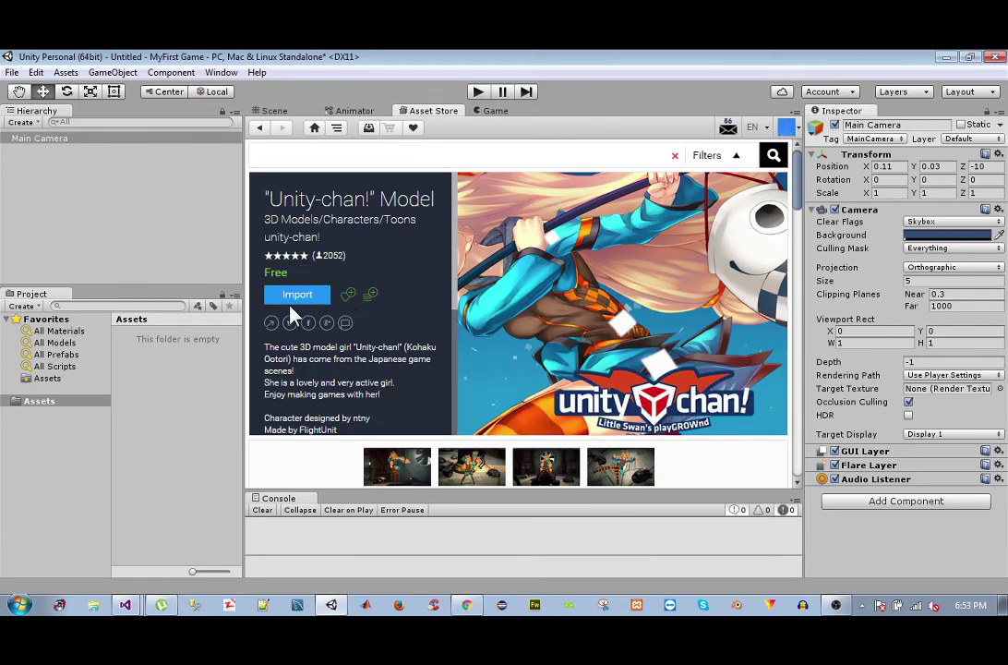
Import the "Unity-chan!" Model package from the Downloads list and return to the Unity editor.
left_click(369, 131)
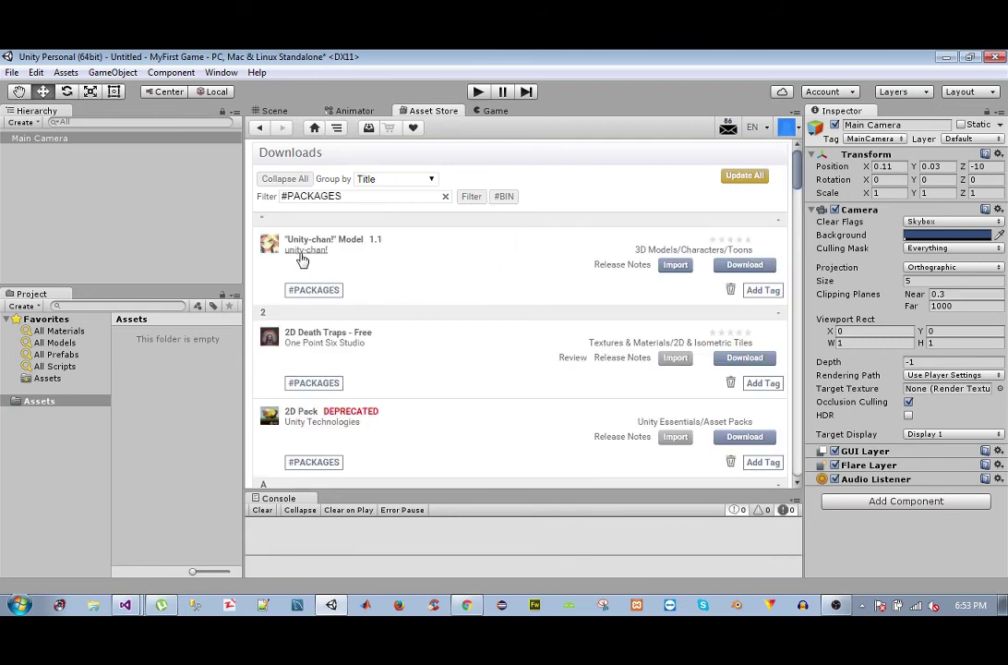
left_click(675, 270)
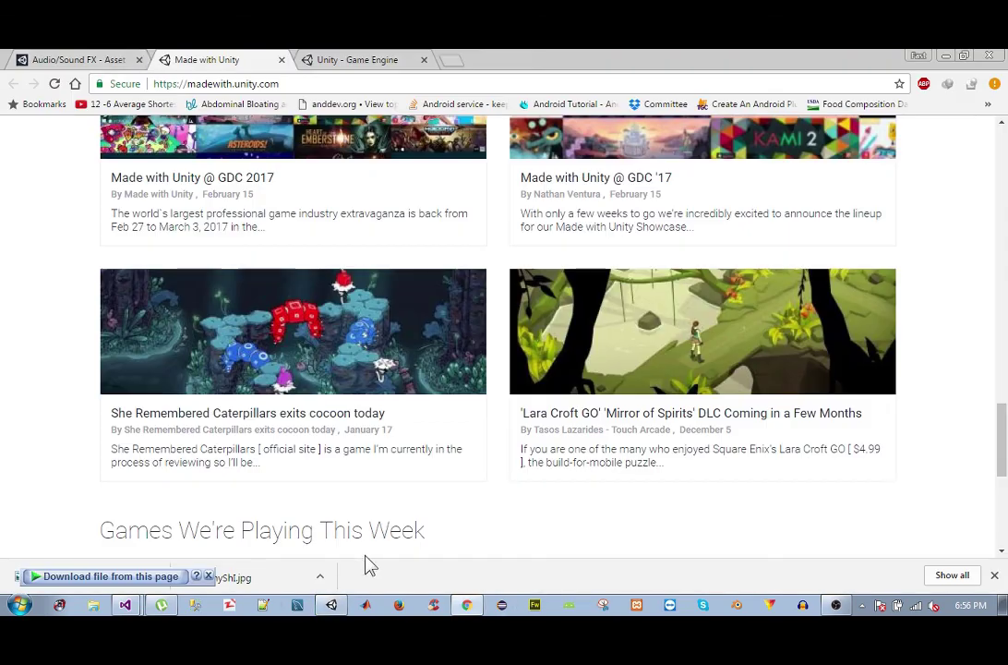
left_click(333, 605)
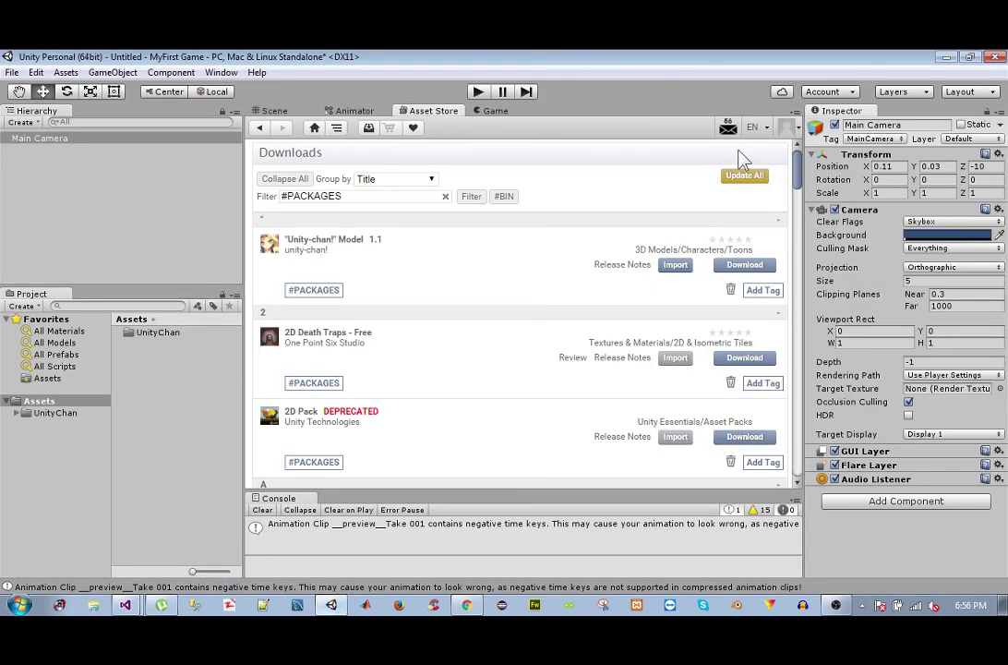
Show the Scene view with the Main Camera again instead of the Asset Store downloads.
left_click(274, 111)
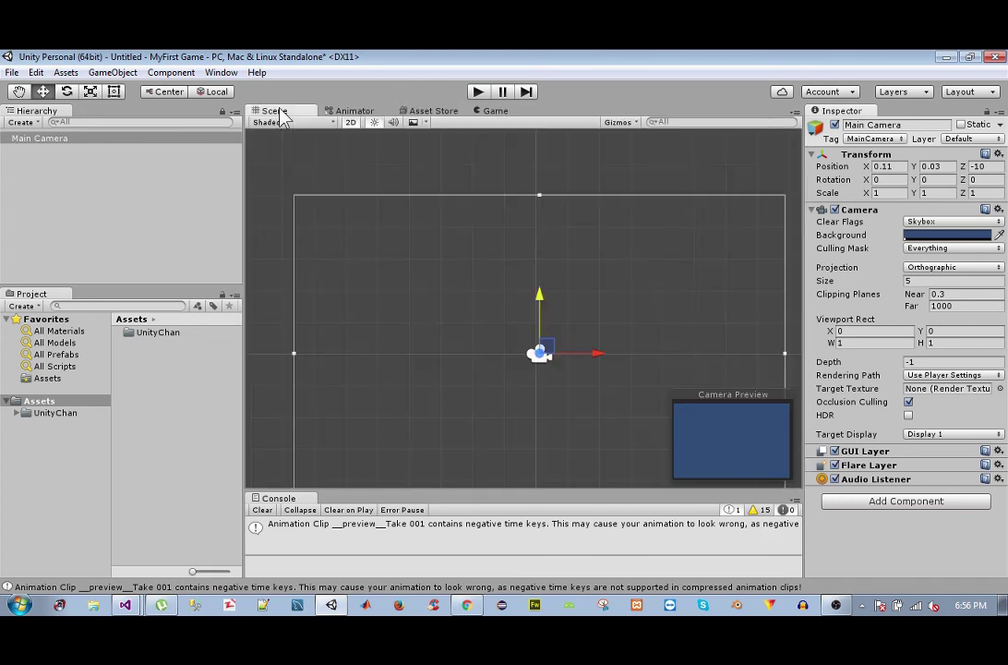